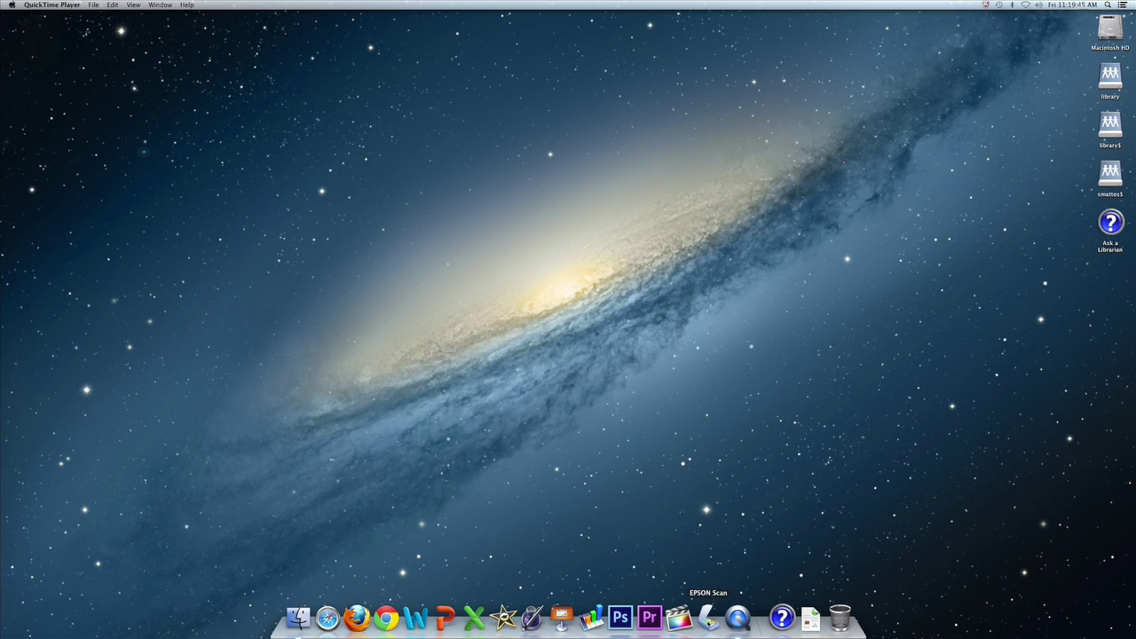
- Launch EPSON Scan with the EPSON Perfection 4490 scanner and set the scan mode to Home Mode
click(709, 619)
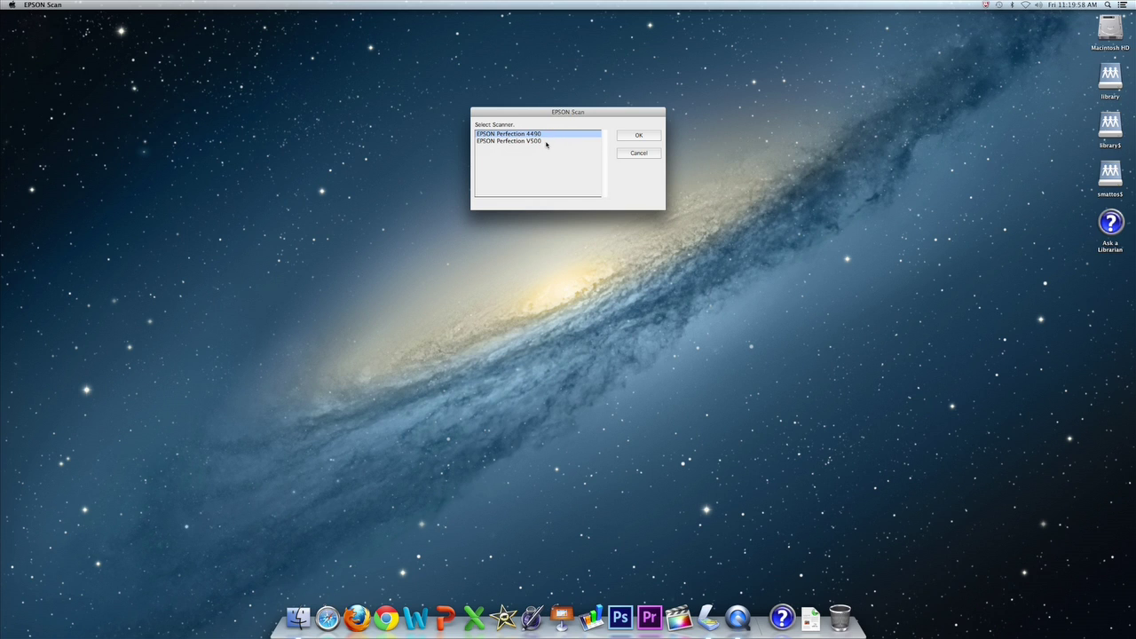
click(637, 136)
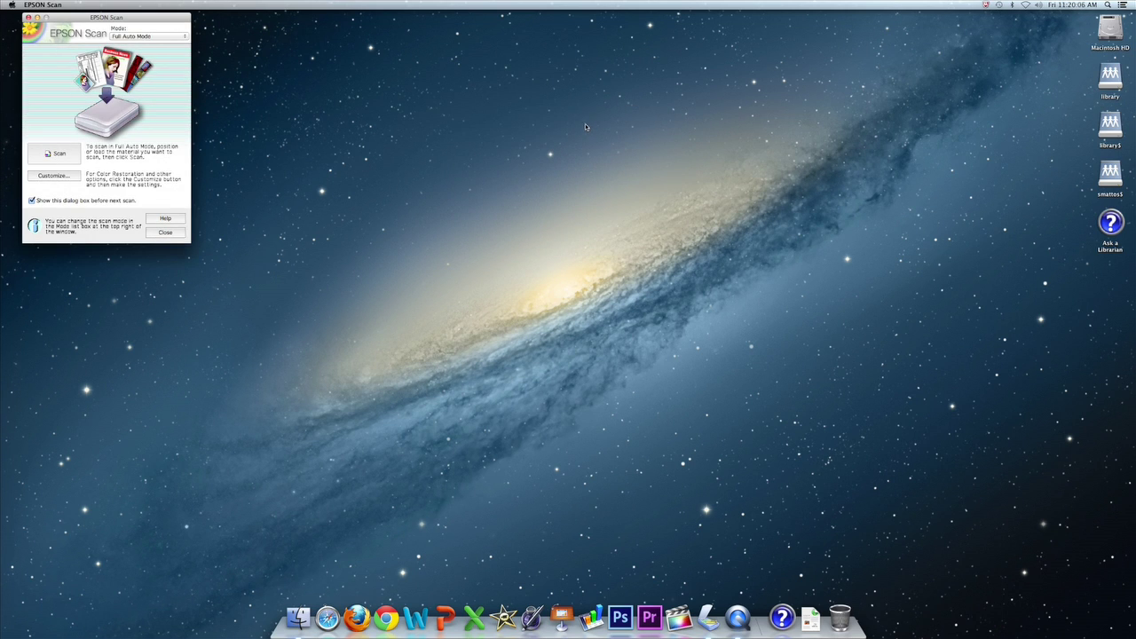
drag(166, 20, 179, 19)
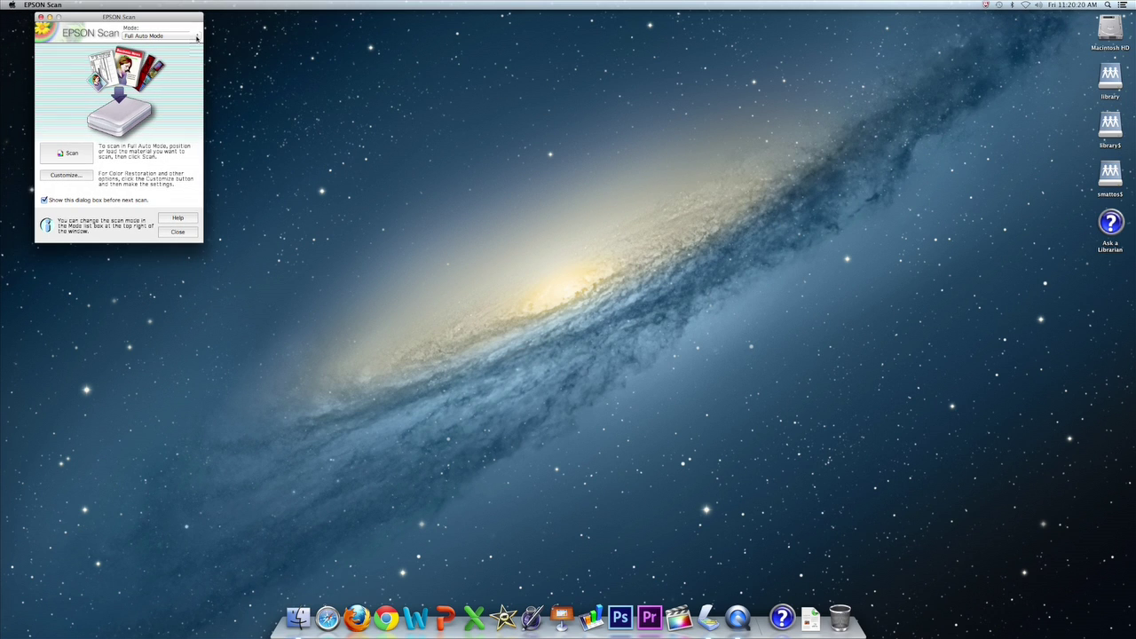
click(197, 37)
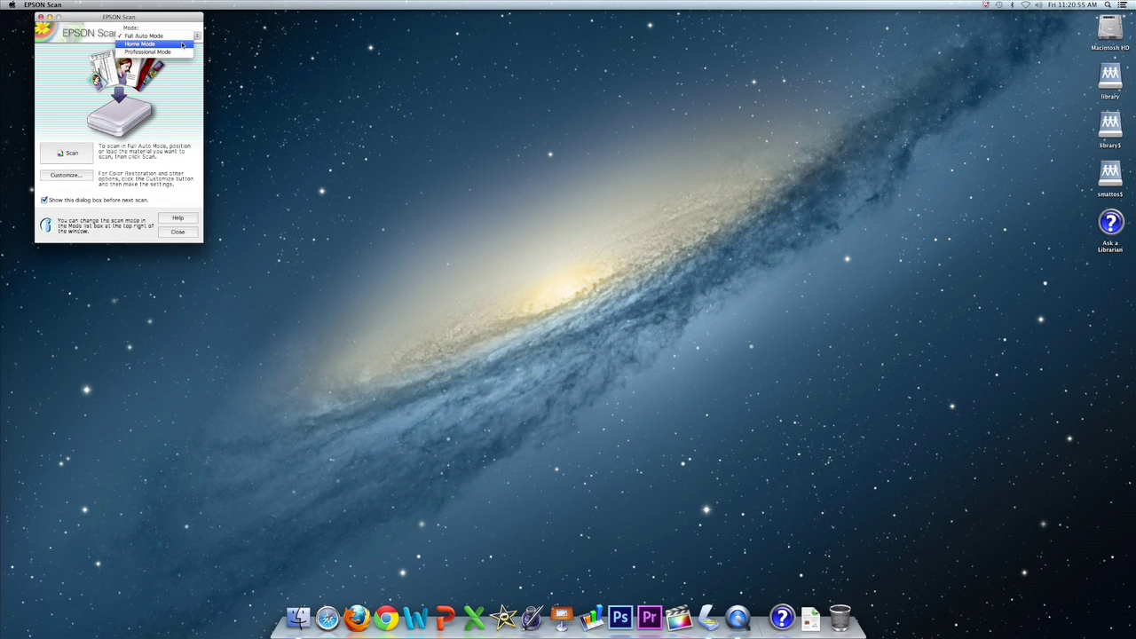
click(182, 45)
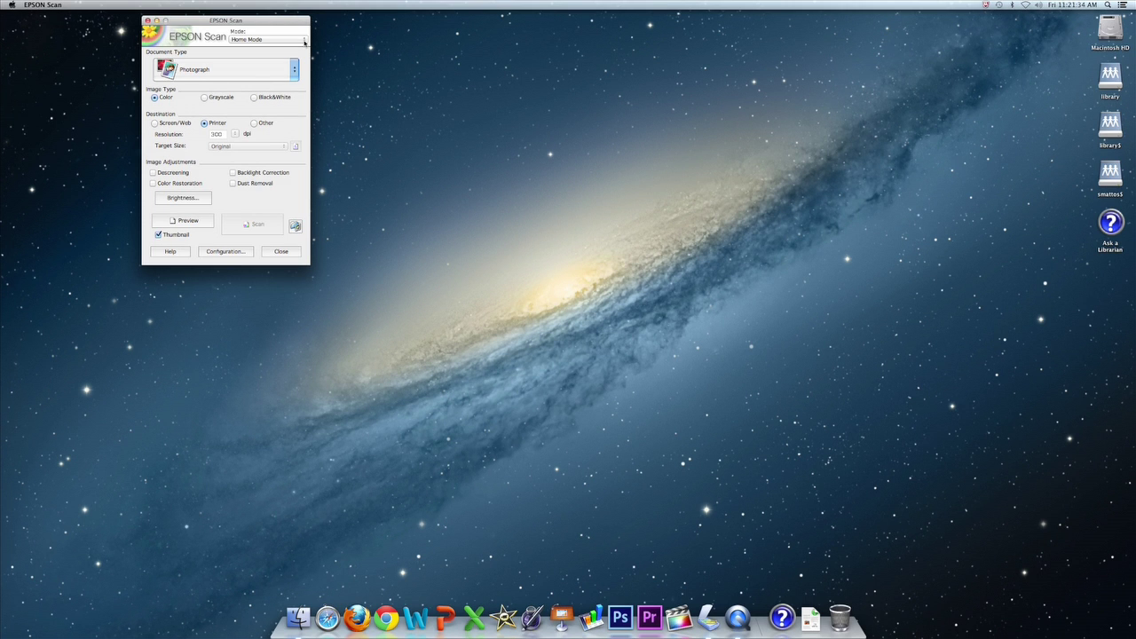
- Switch to Professional Mode, try the Film document type and return it to Reflective
click(304, 39)
click(293, 48)
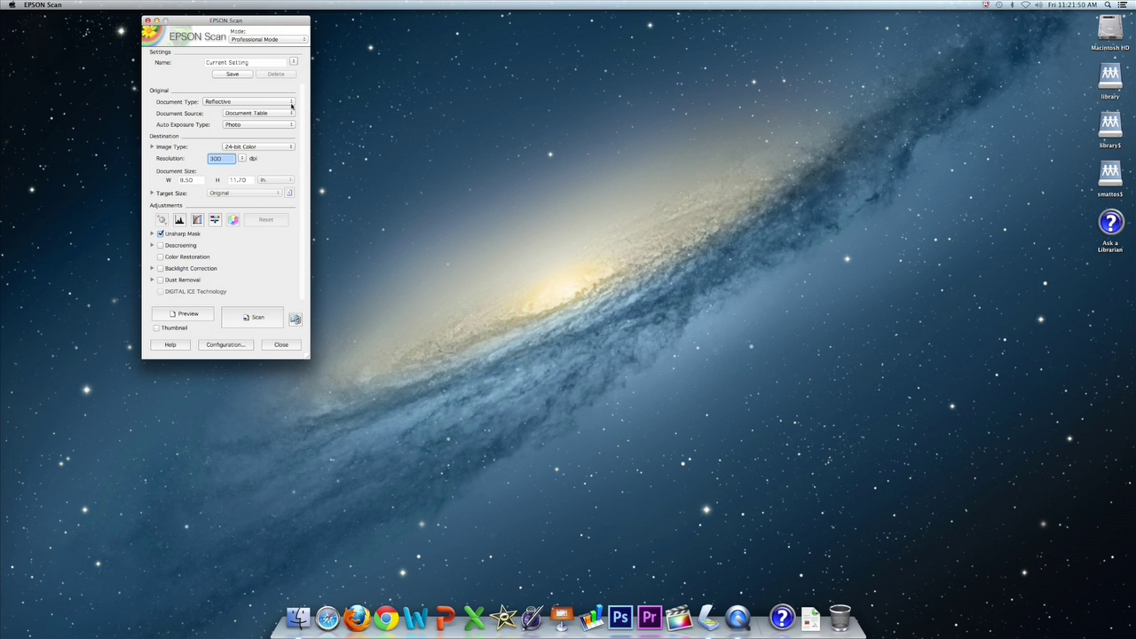
click(292, 104)
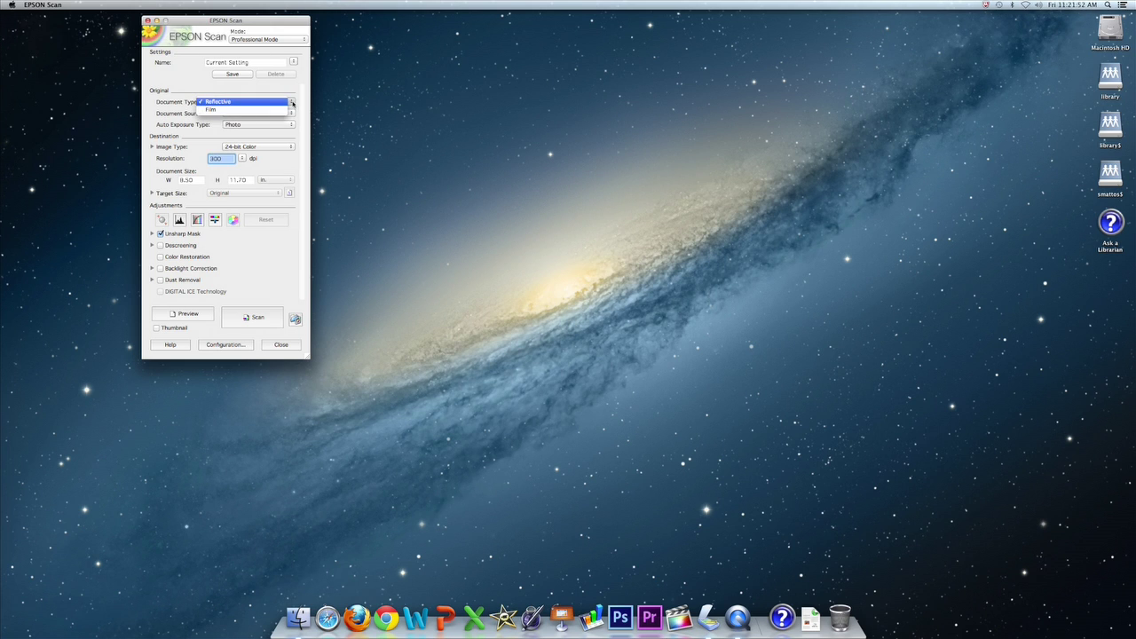
click(285, 109)
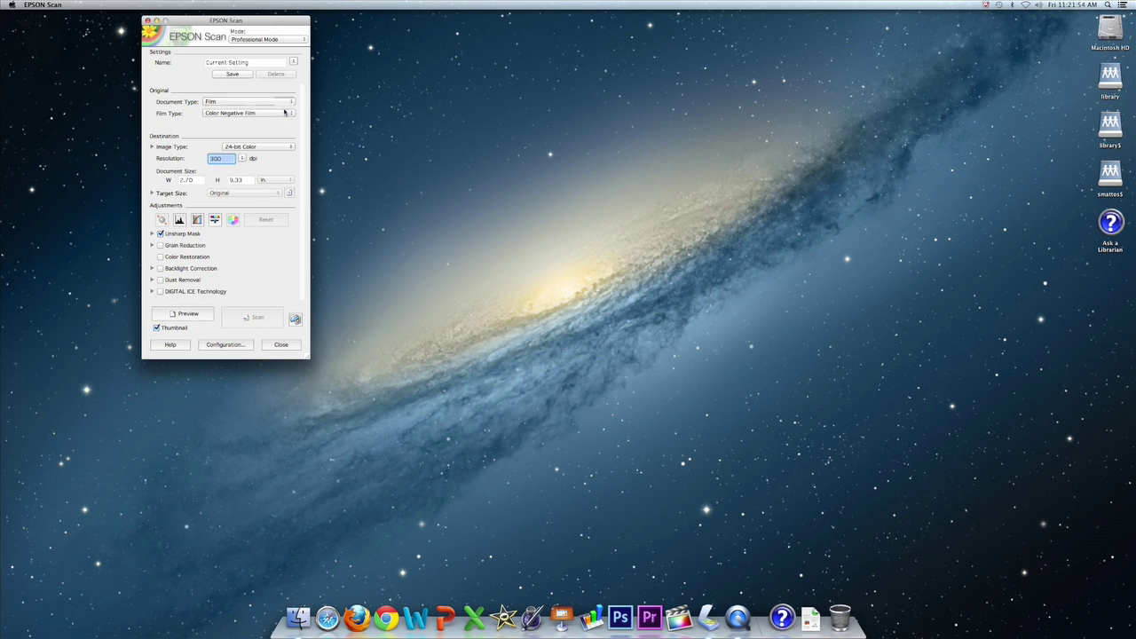
click(291, 102)
click(266, 90)
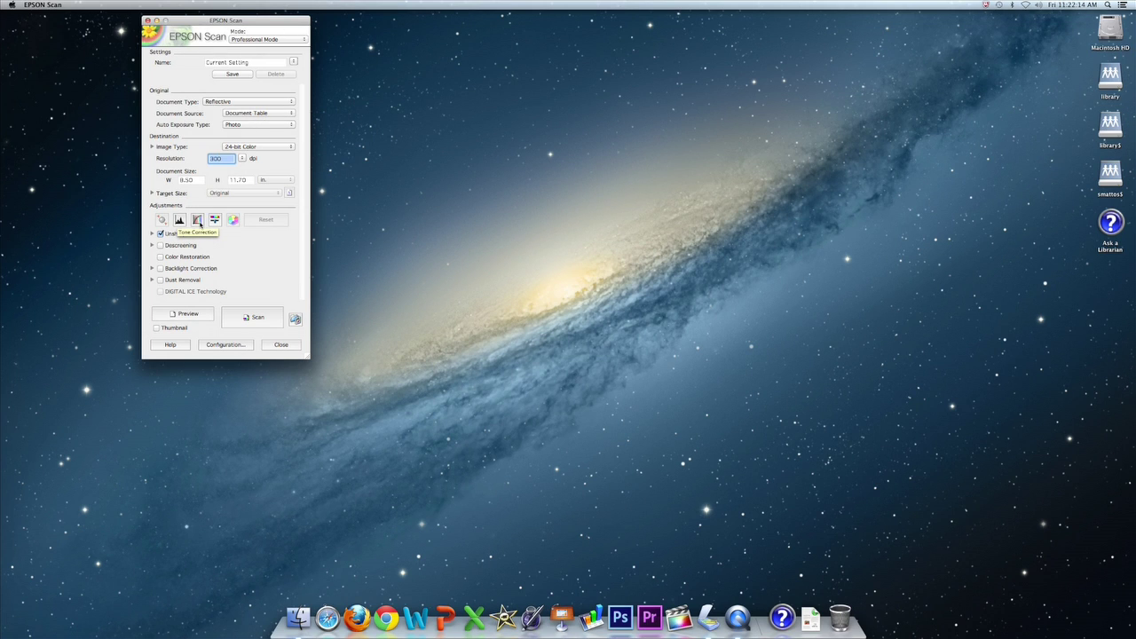
- Try Dust Removal for the reflective original, and enable DIGITAL ICE Technology in Quality mode for color negative film
click(160, 280)
click(161, 279)
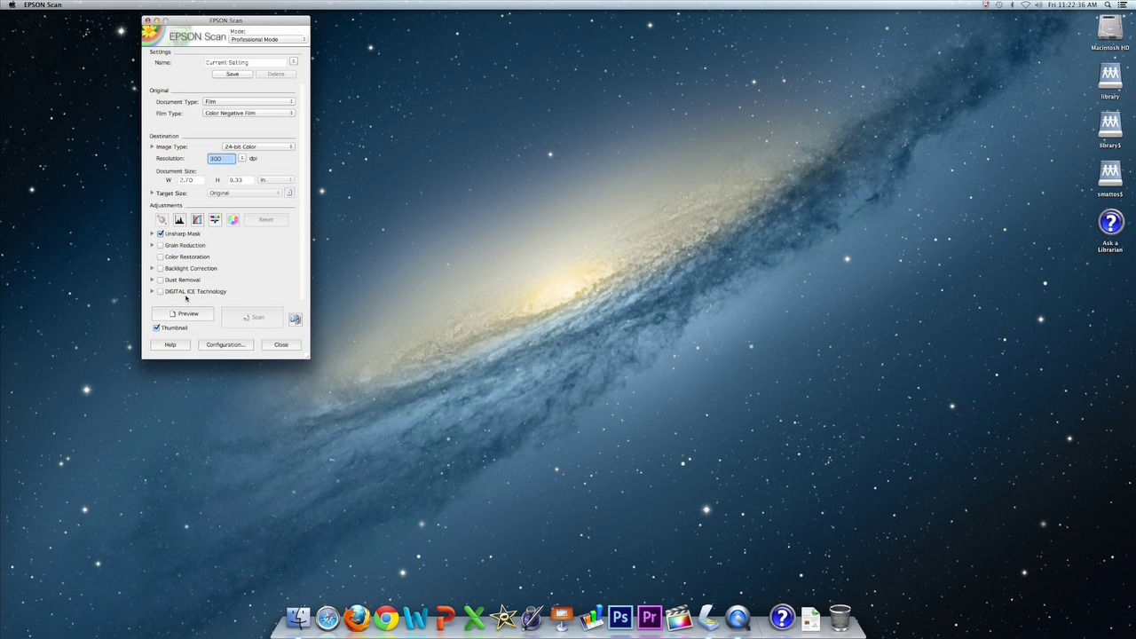
click(160, 291)
click(152, 292)
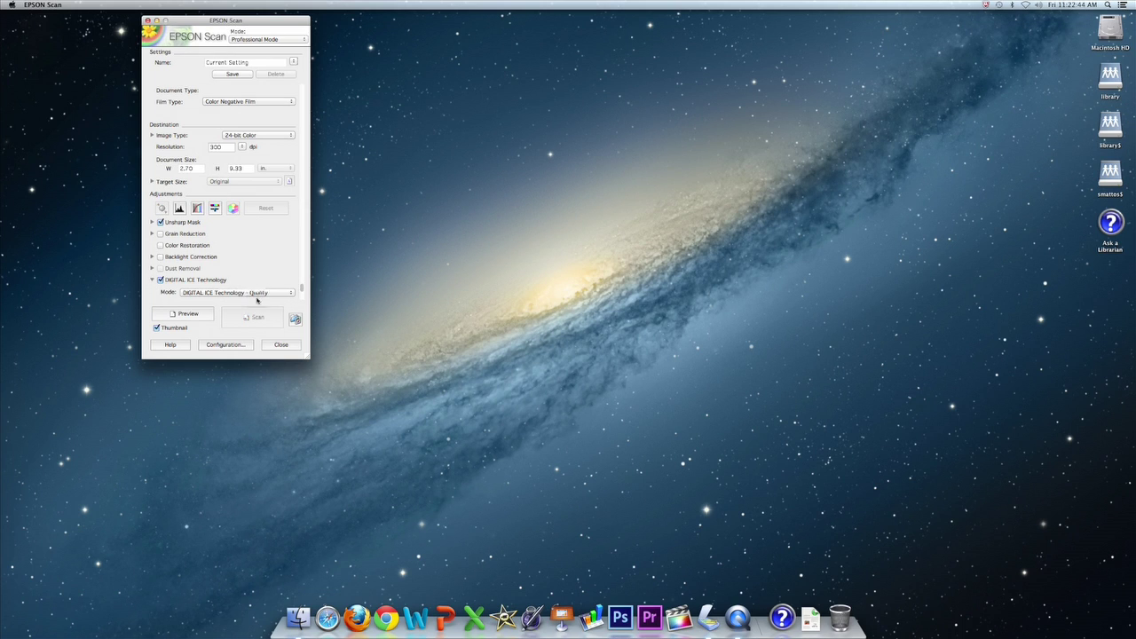
click(290, 292)
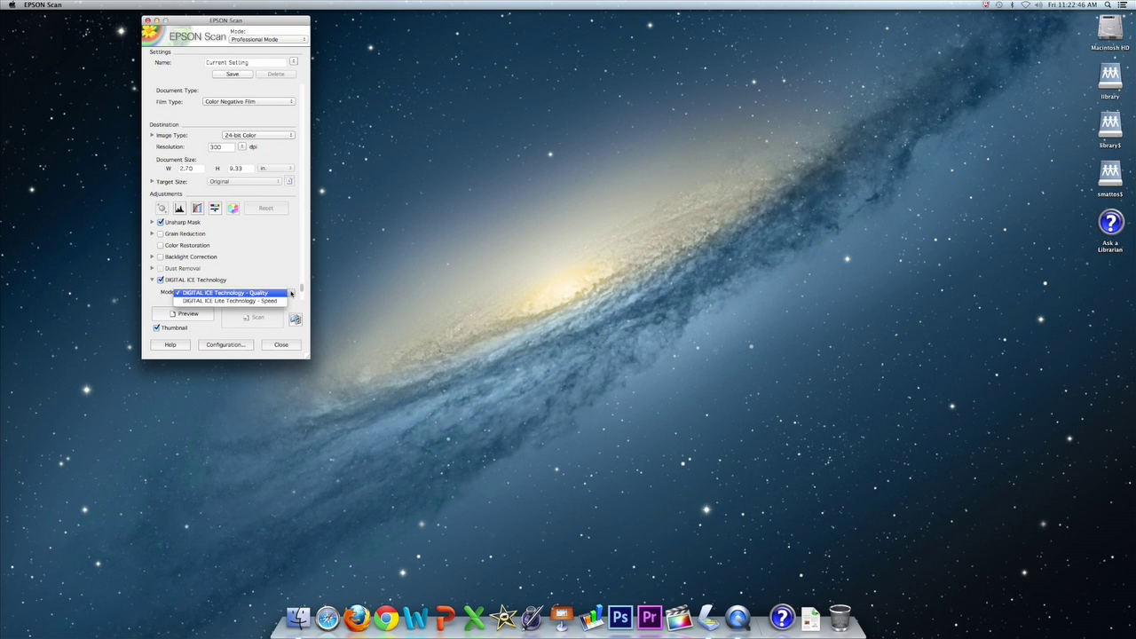
click(291, 293)
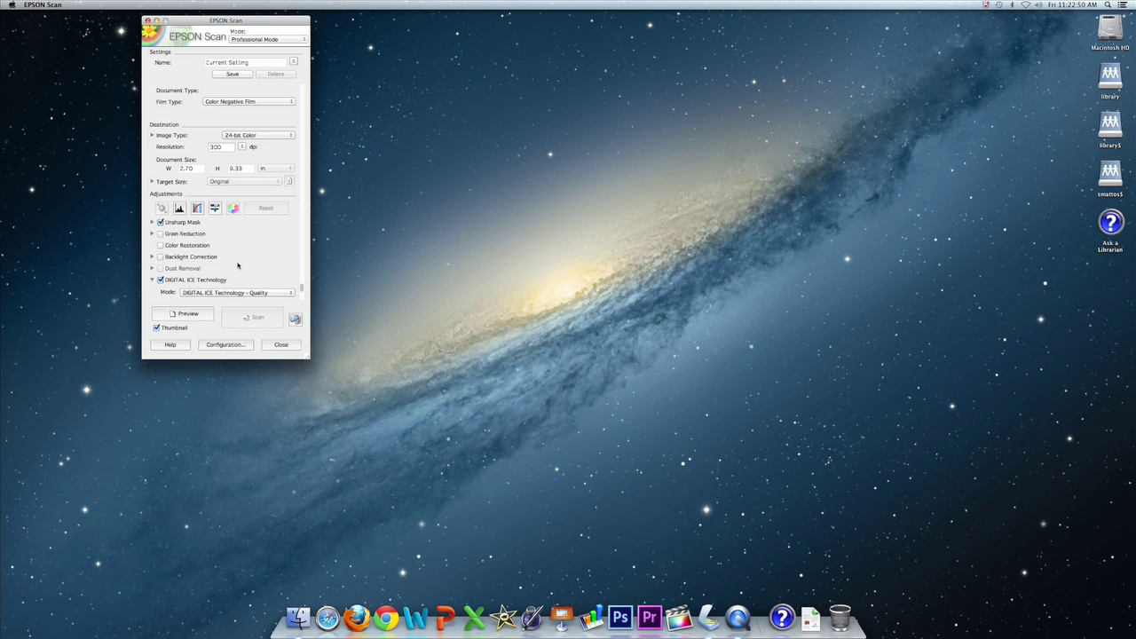
click(292, 103)
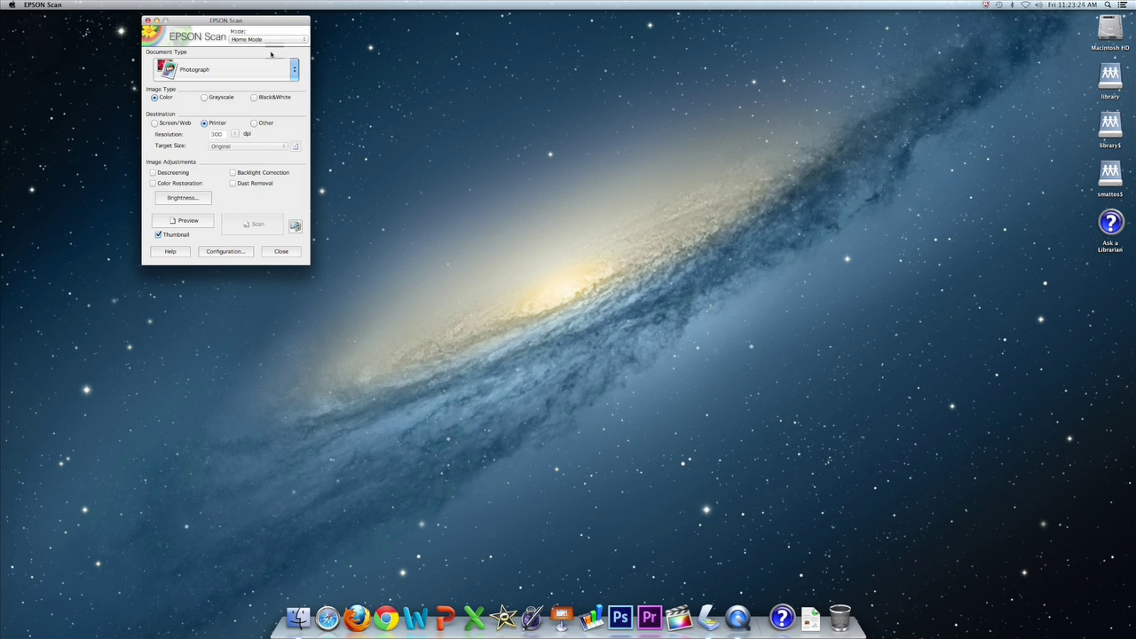
- Preview the photograph in Home Mode and frame only the butterfly cover, about 5.46 by 8.39 in
click(188, 221)
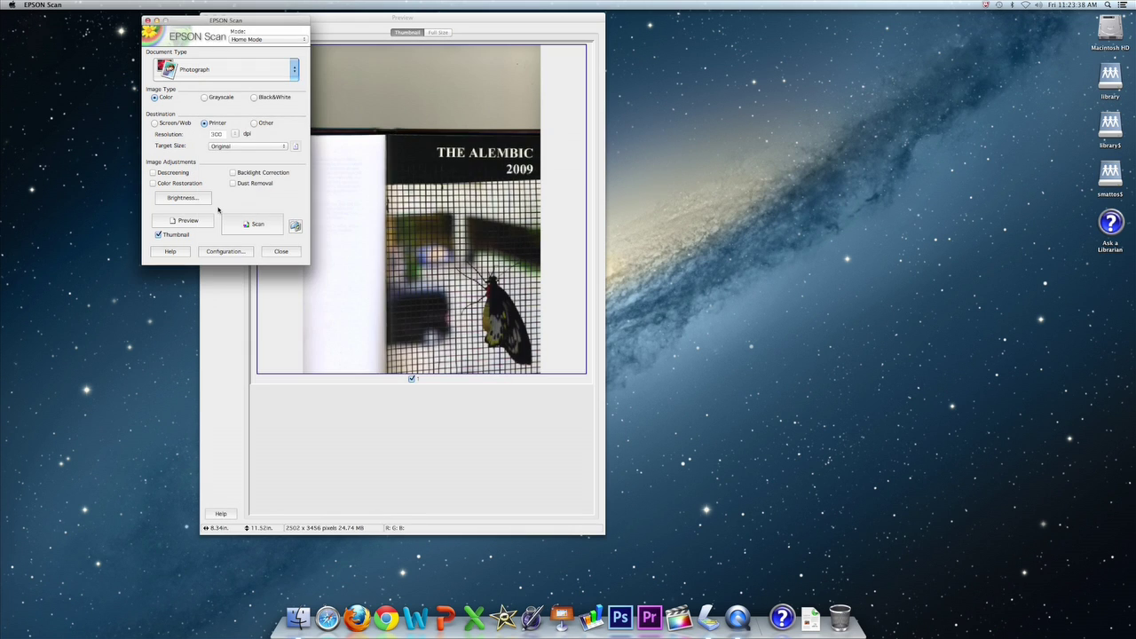
drag(217, 210, 97, 310)
drag(370, 17, 379, 17)
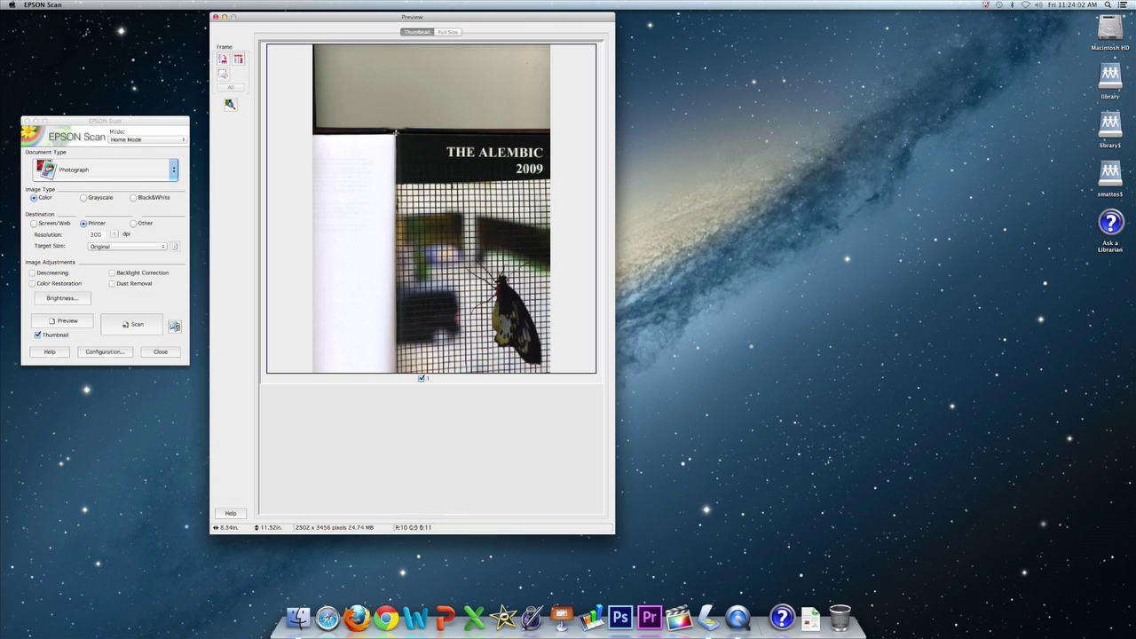
drag(395, 133, 552, 374)
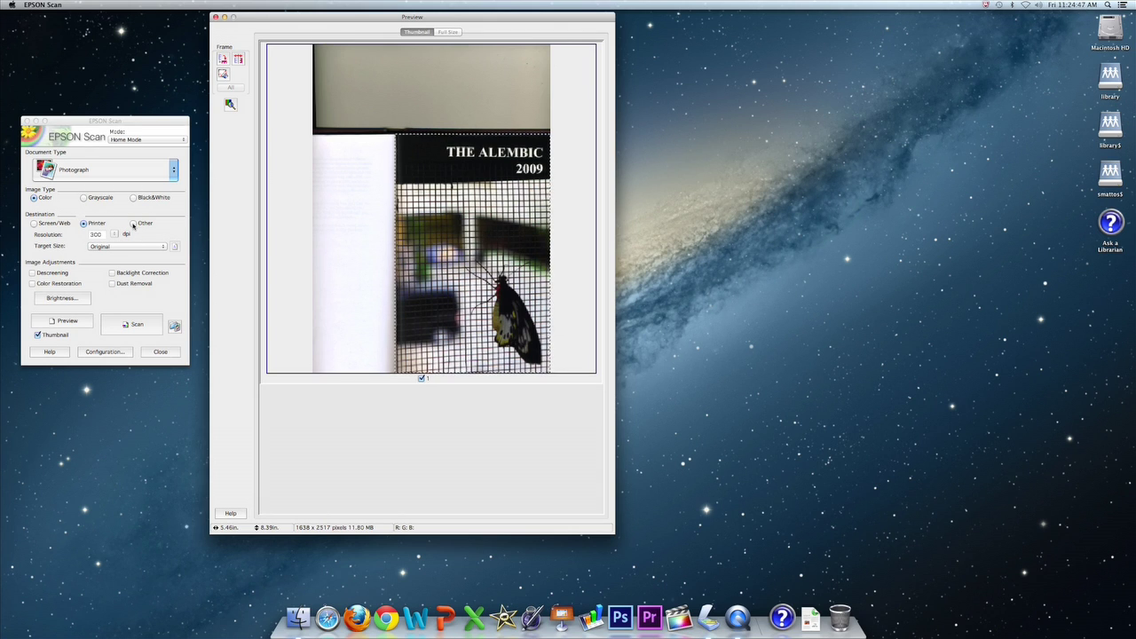
- Set the scan destination to Other and enable Dust Removal
click(133, 225)
click(133, 224)
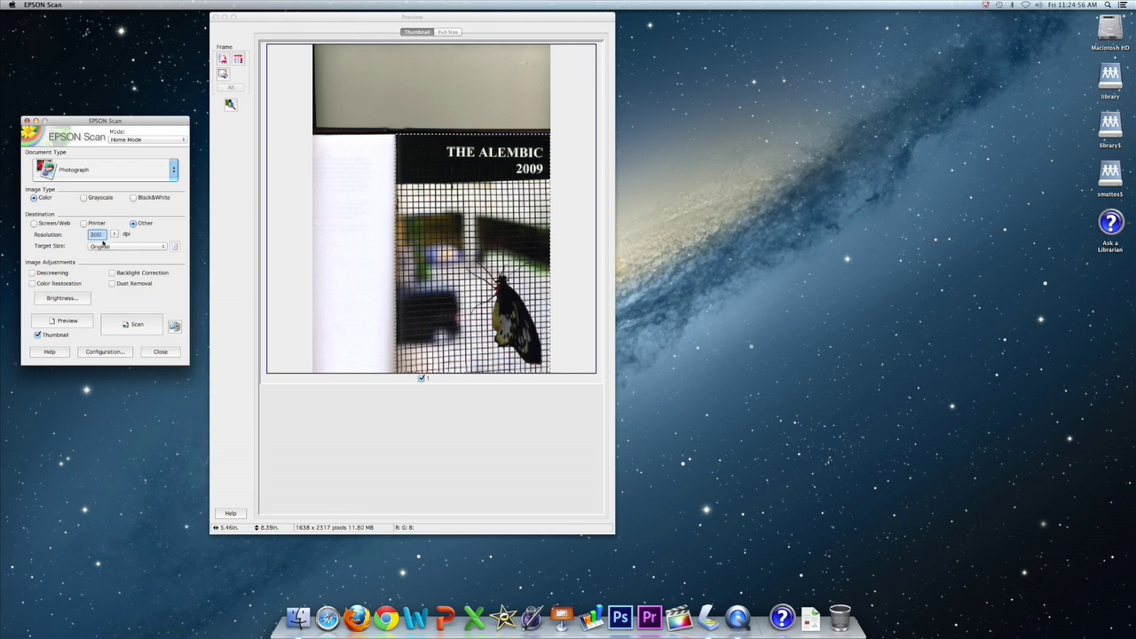
click(112, 283)
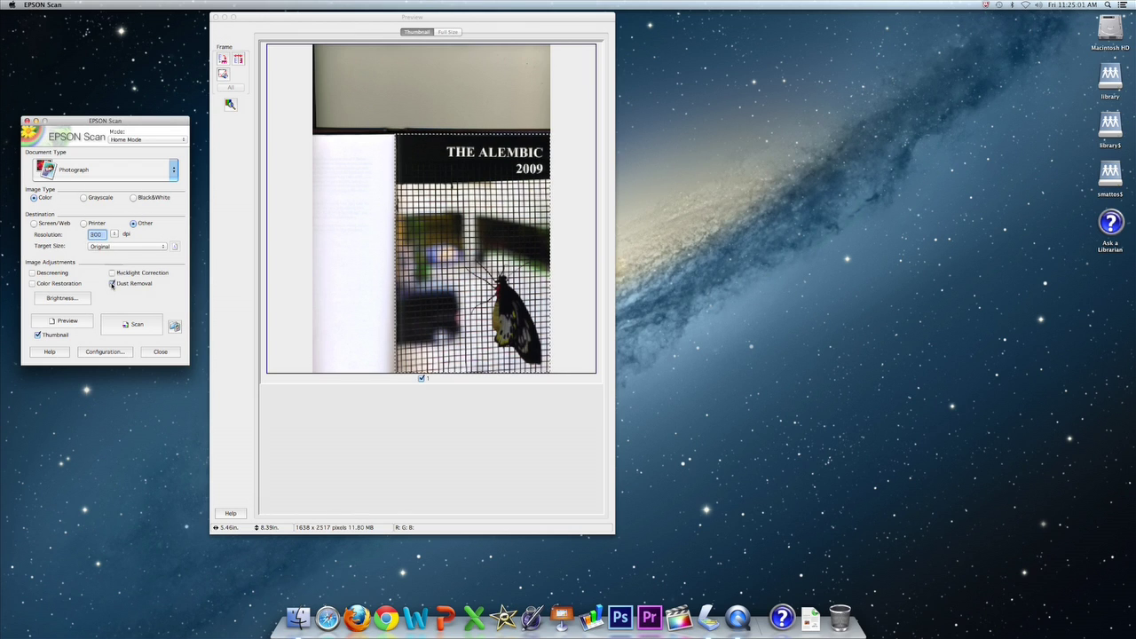
- Scan the framed cover and save it to the Desktop in JPEG format
click(129, 326)
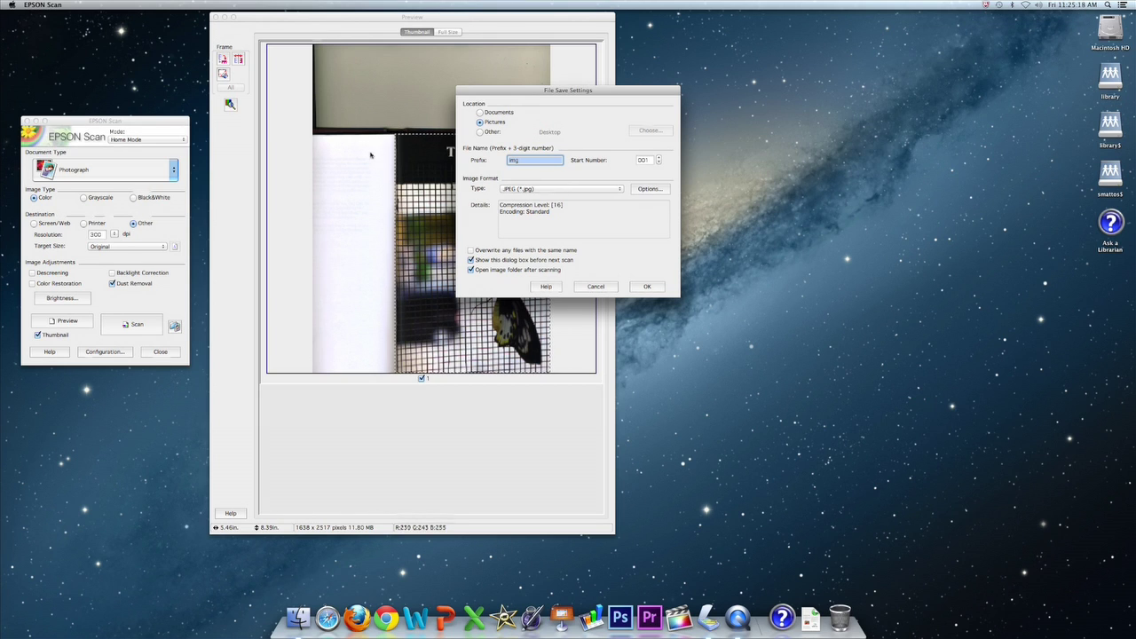
click(480, 132)
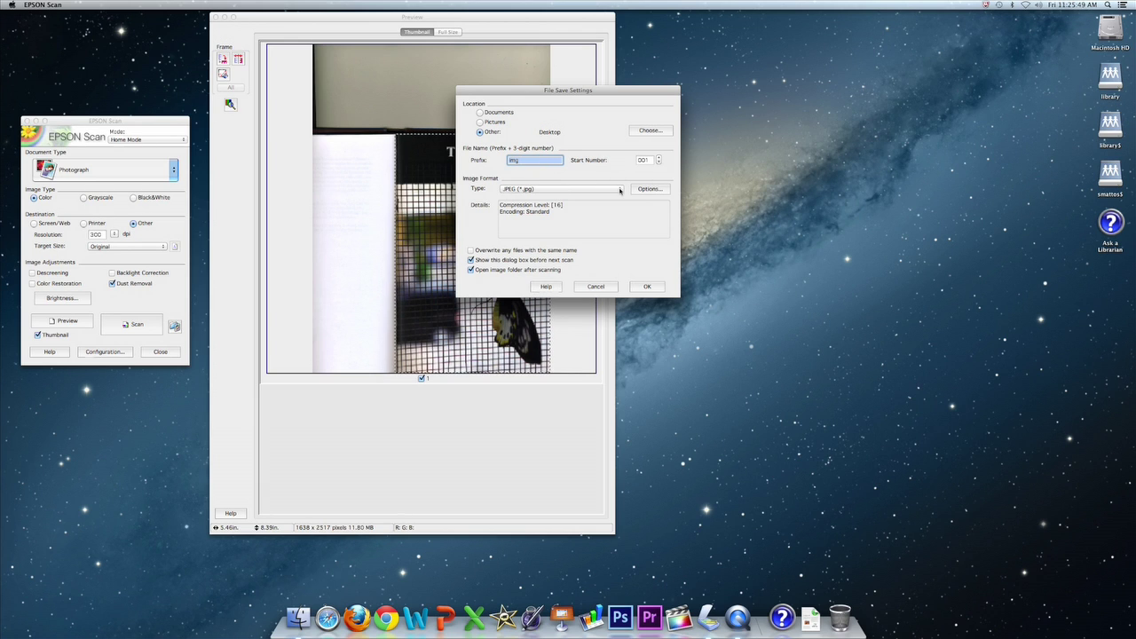
click(619, 189)
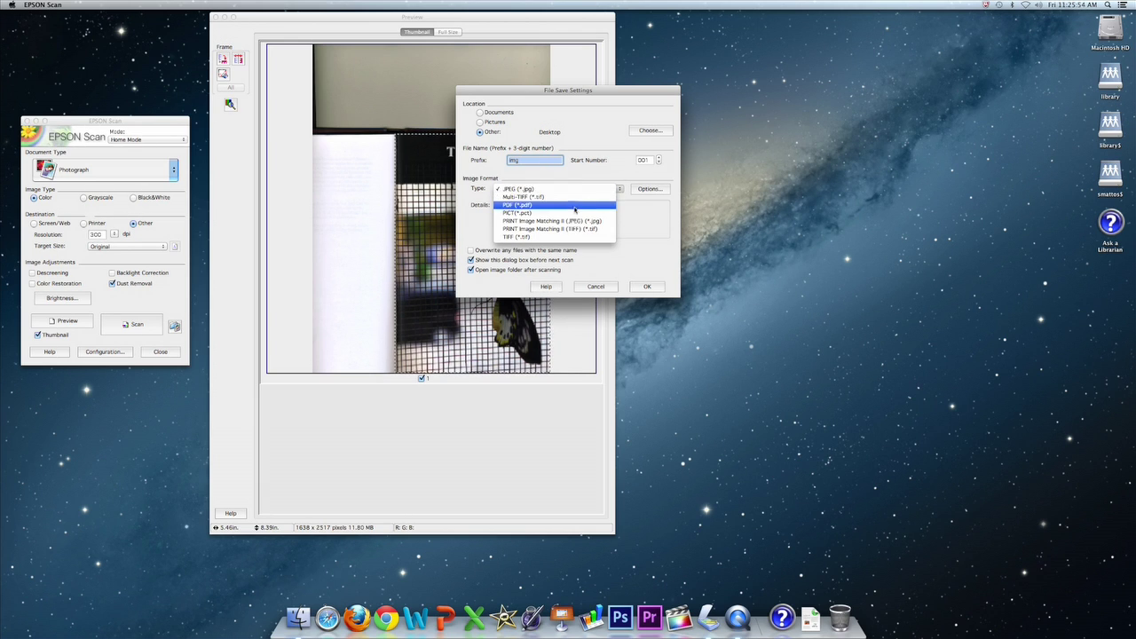
click(647, 224)
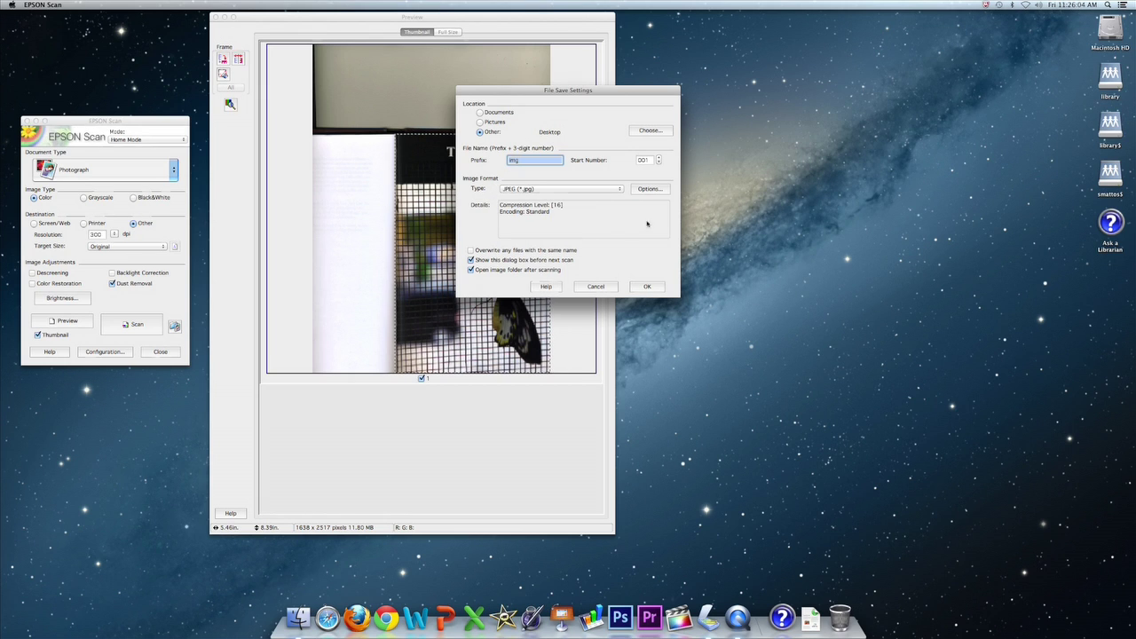
click(649, 287)
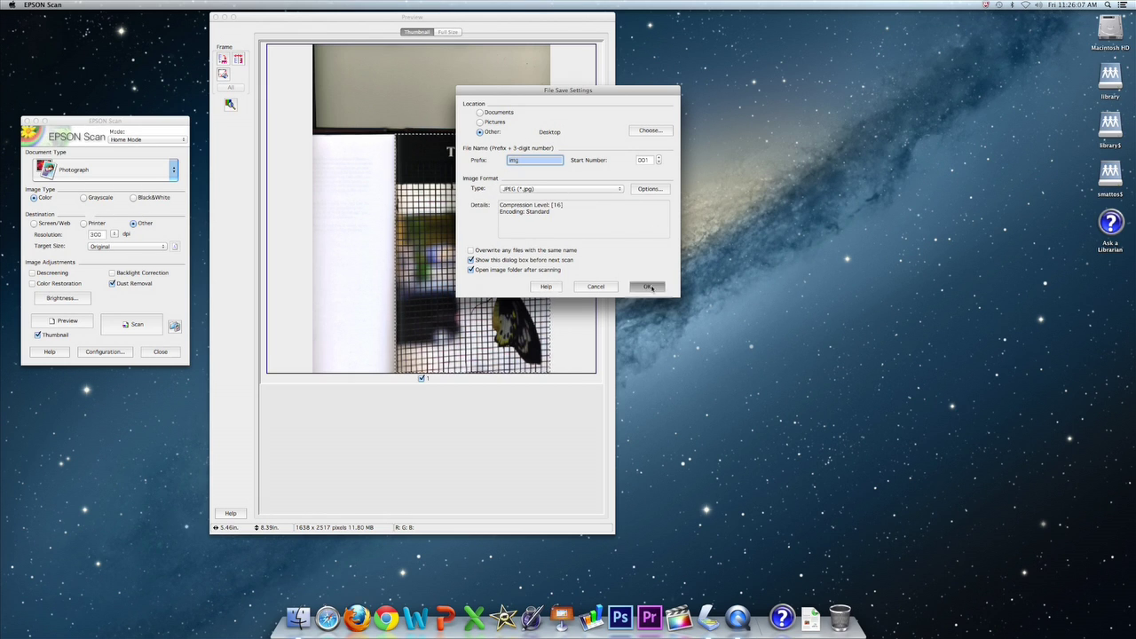